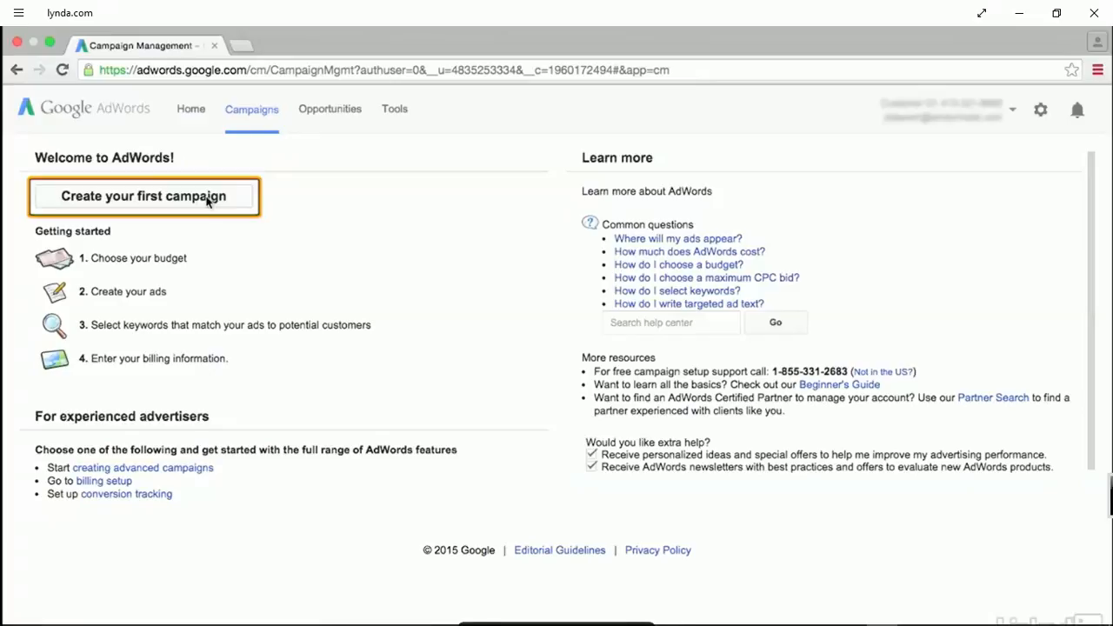
# Create a new Search Network only campaign and select the All features subtype.
pyautogui.click(207, 199)
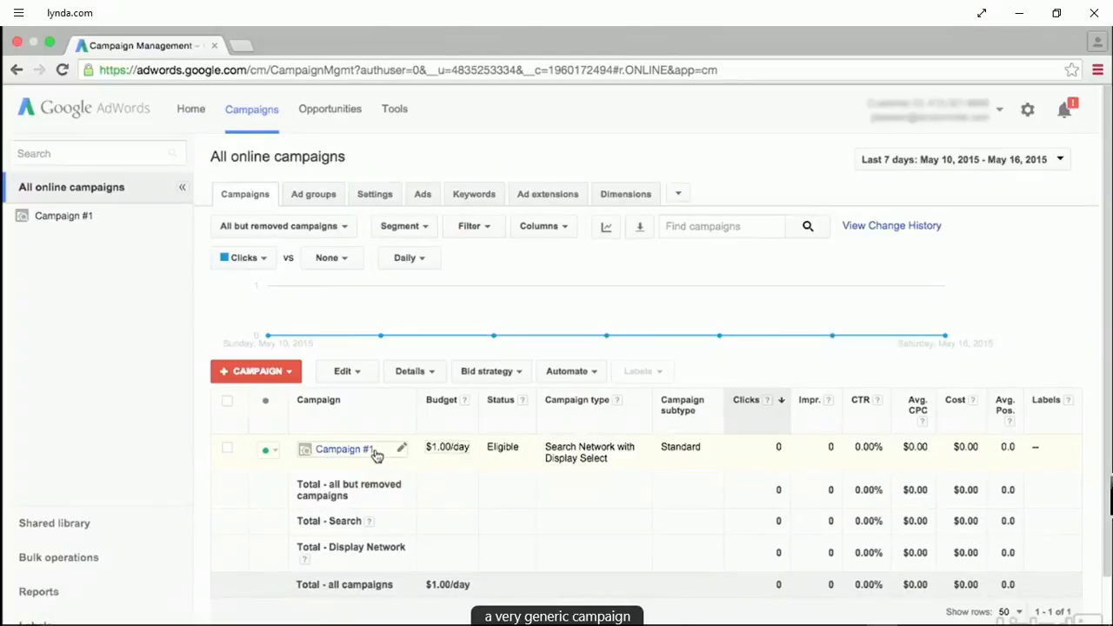
pyautogui.click(288, 374)
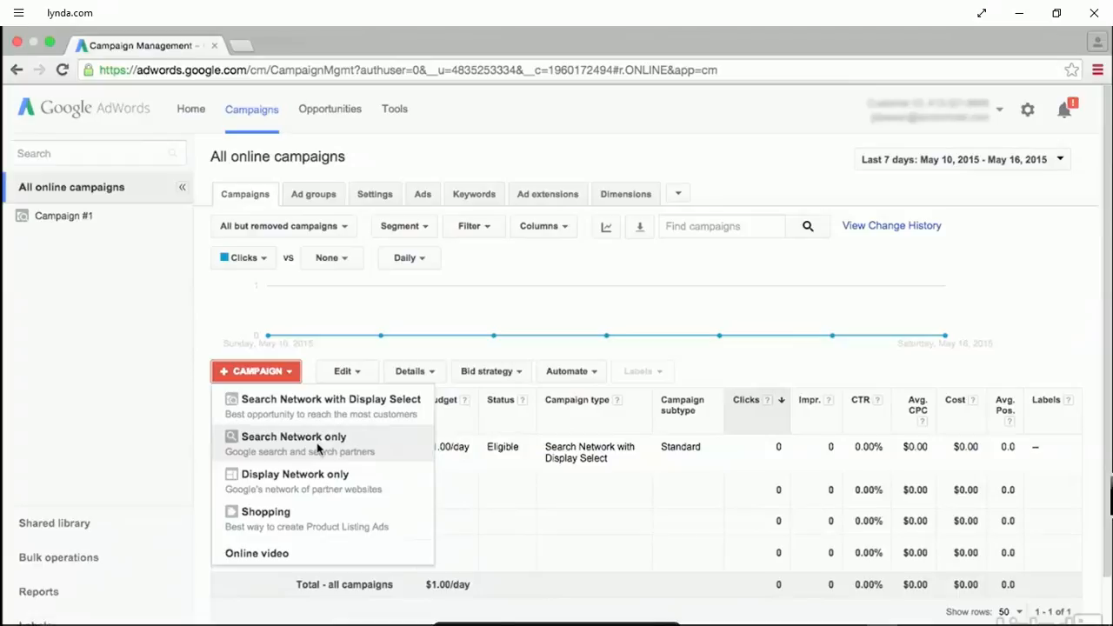
pyautogui.click(317, 448)
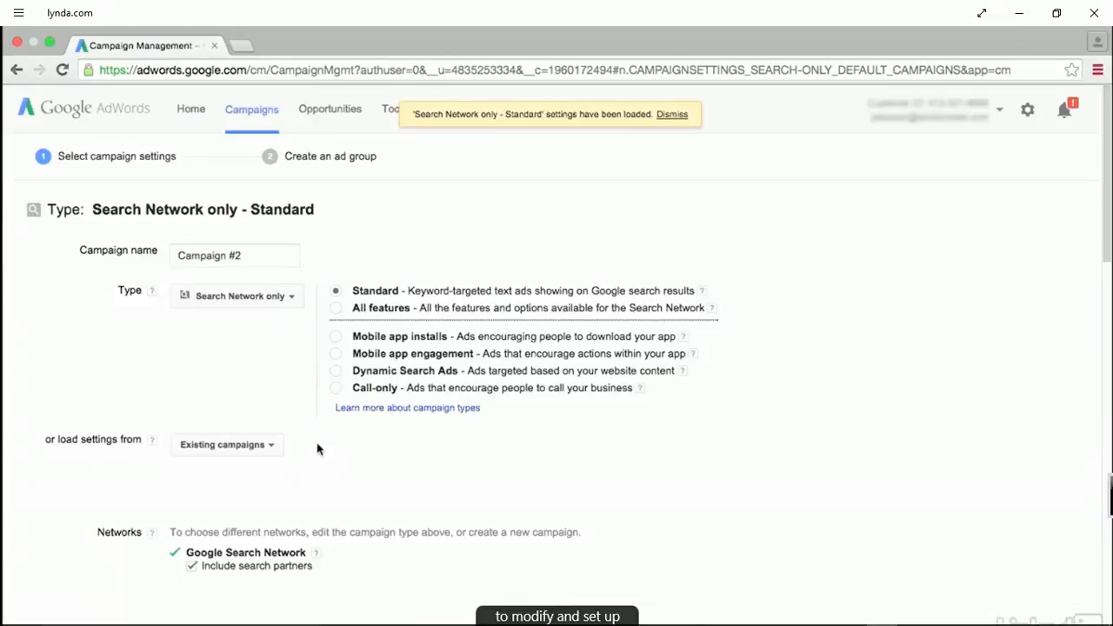
pyautogui.click(674, 115)
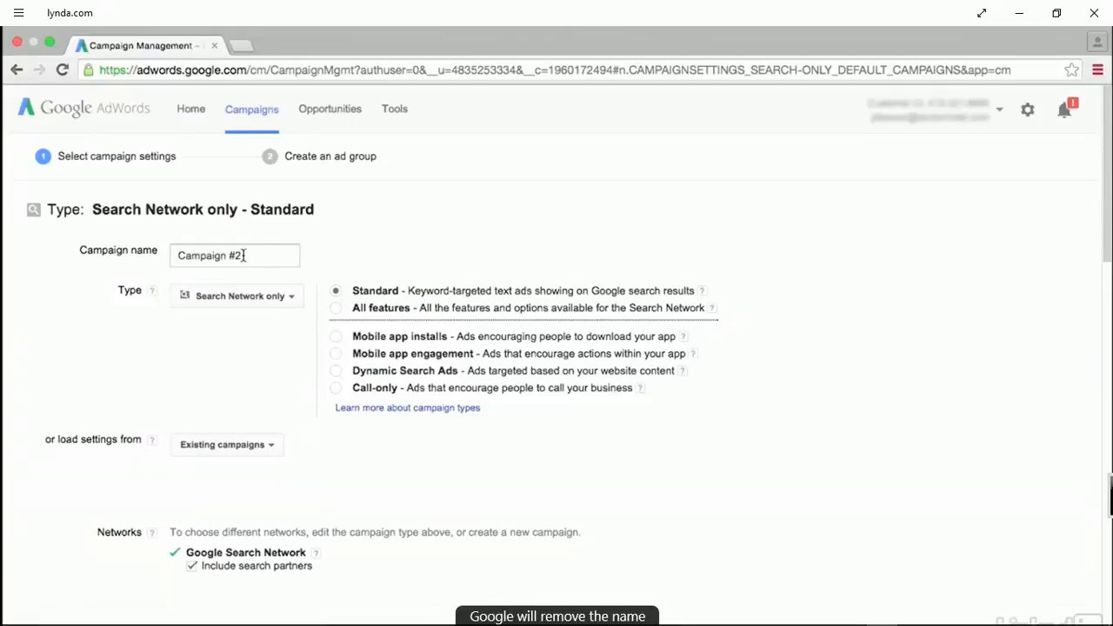
pyautogui.click(337, 310)
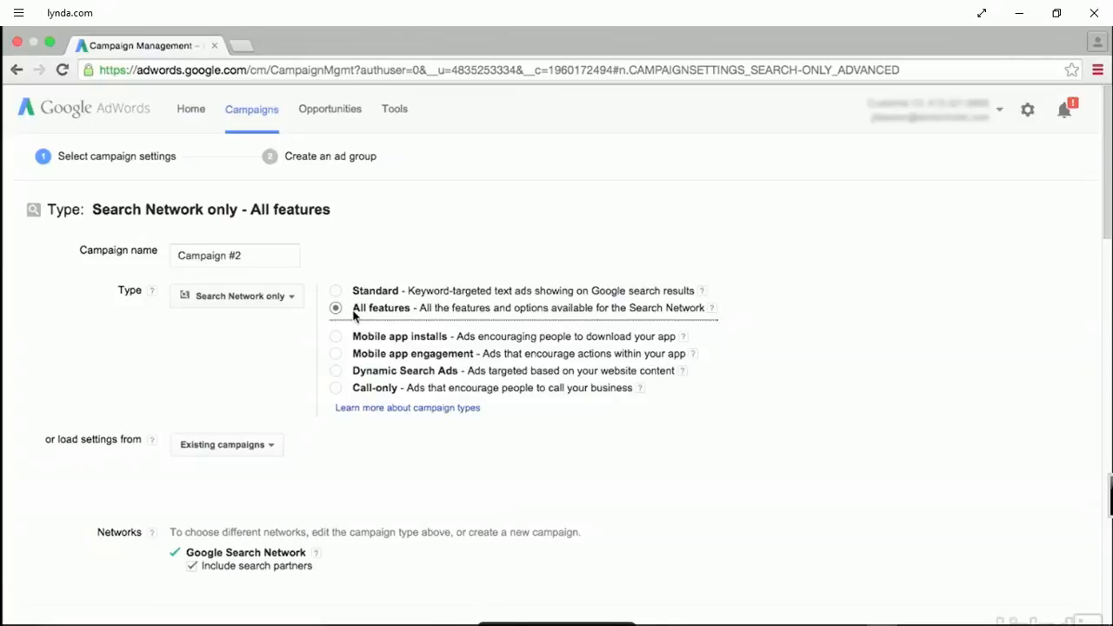
# Name the campaign "SEARCH | Online Reservations | USA SF Intent | Summer Discount | English".
pyautogui.moveTo(264, 252); pyautogui.dragTo(104, 234)
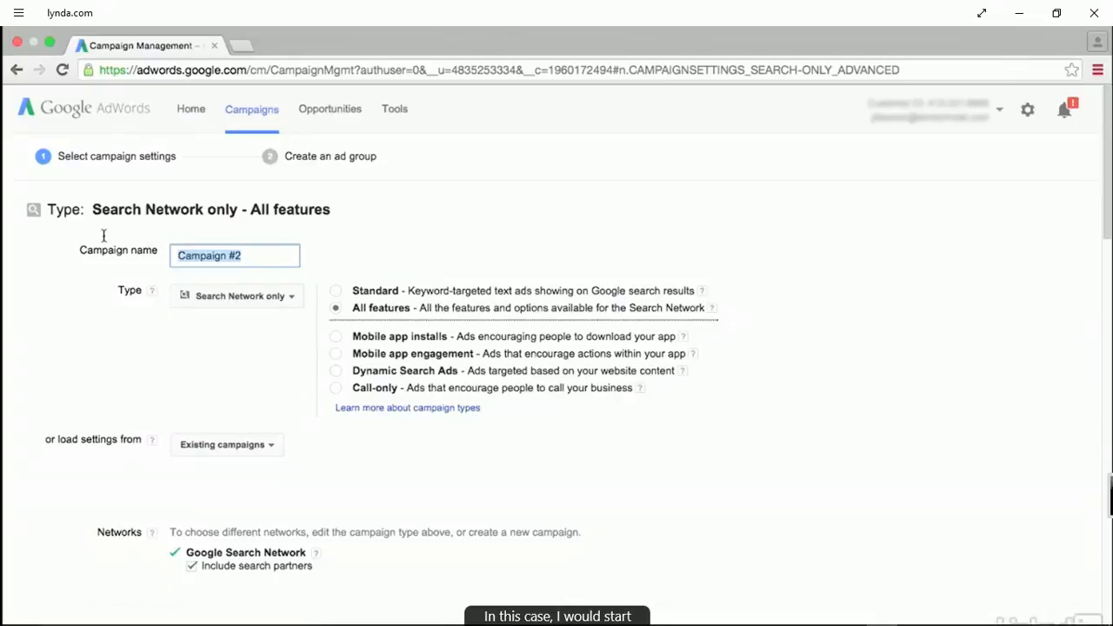
pyautogui.write('SEARCH |')
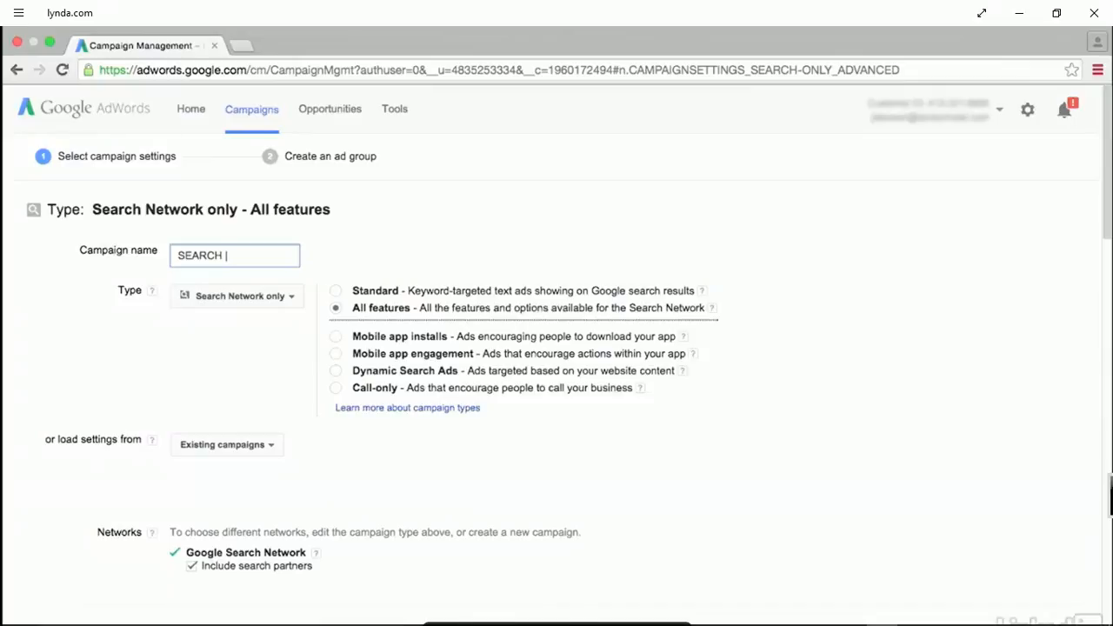
pyautogui.write('Online Reservations |')
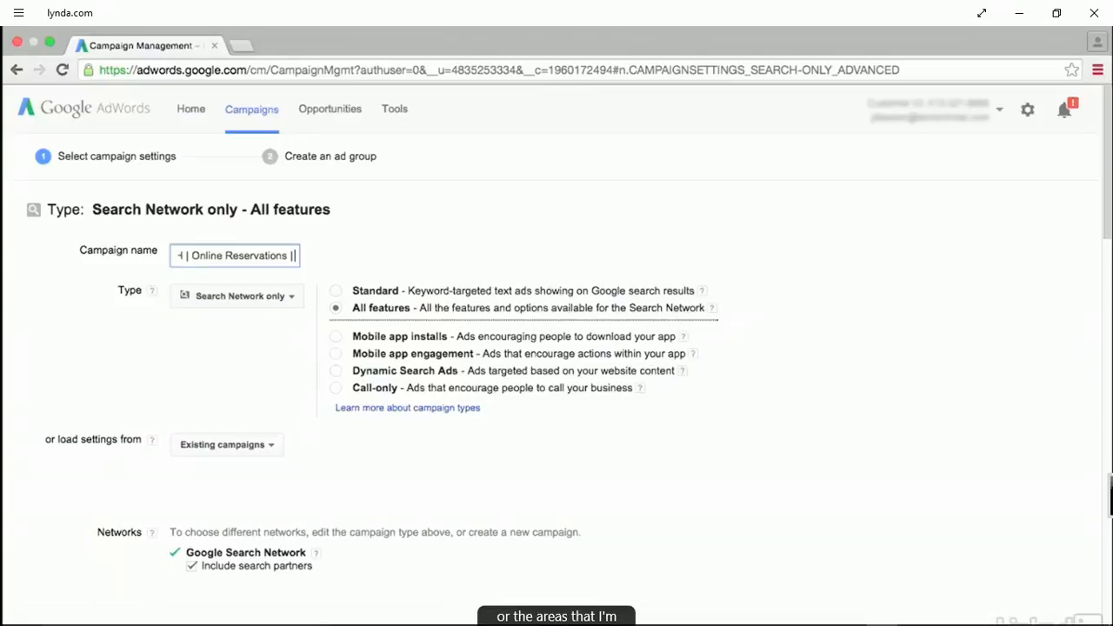
pyautogui.write('US')
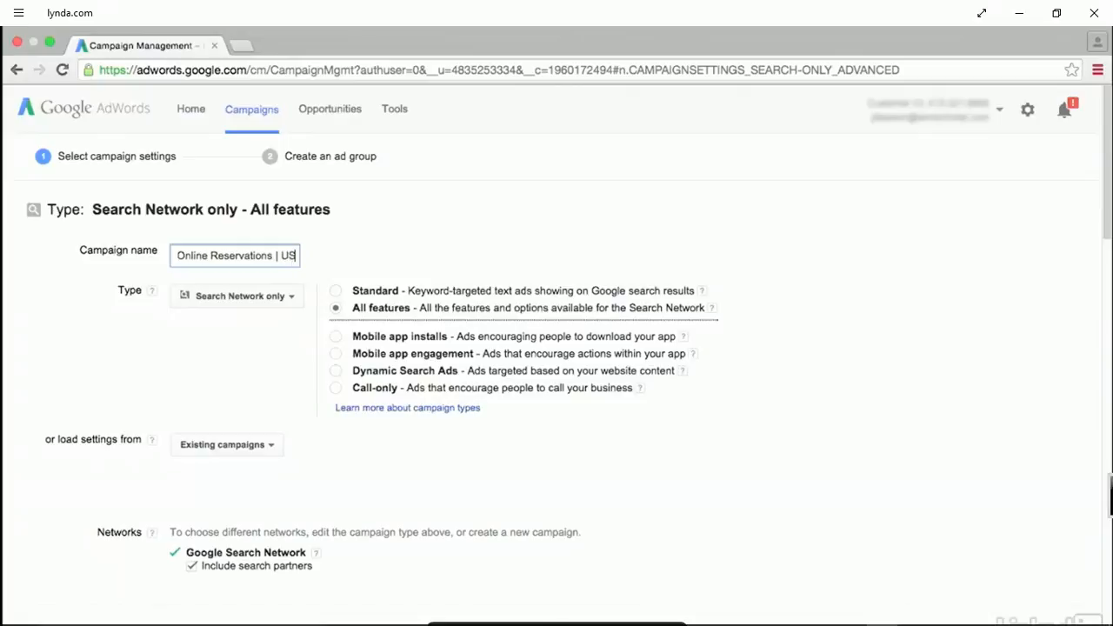
pyautogui.write('A SF')
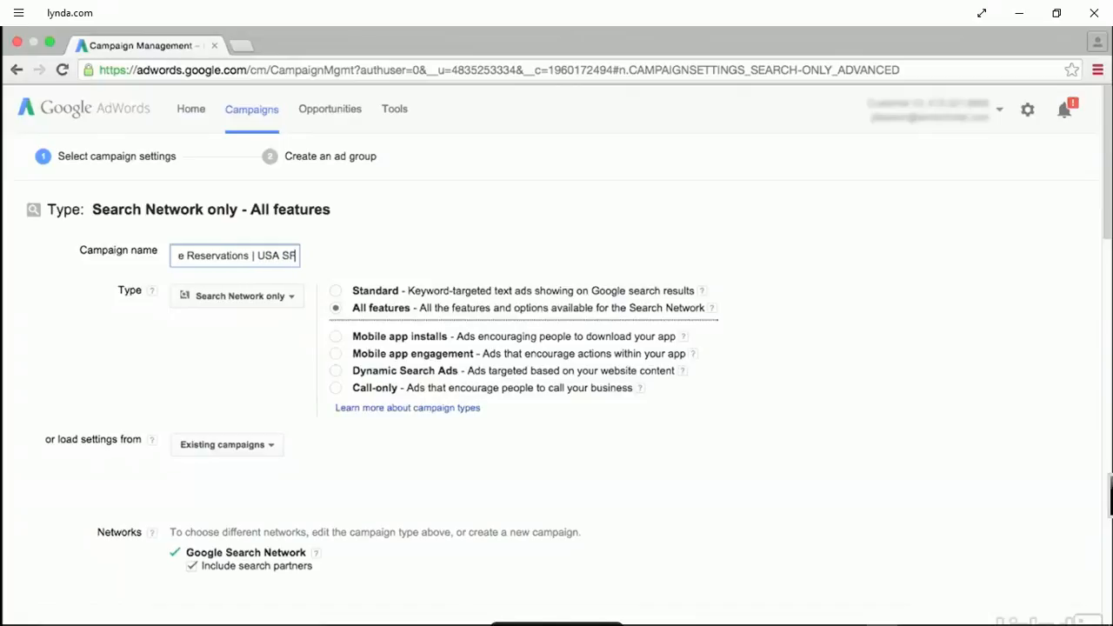
pyautogui.write(' Intent |')
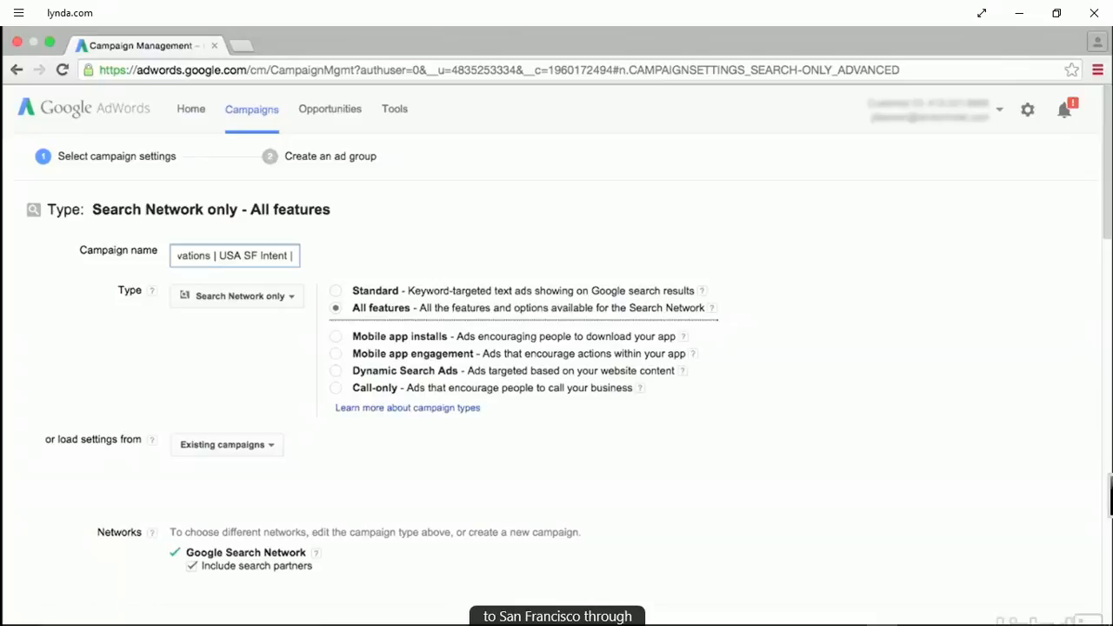
pyautogui.write('S')
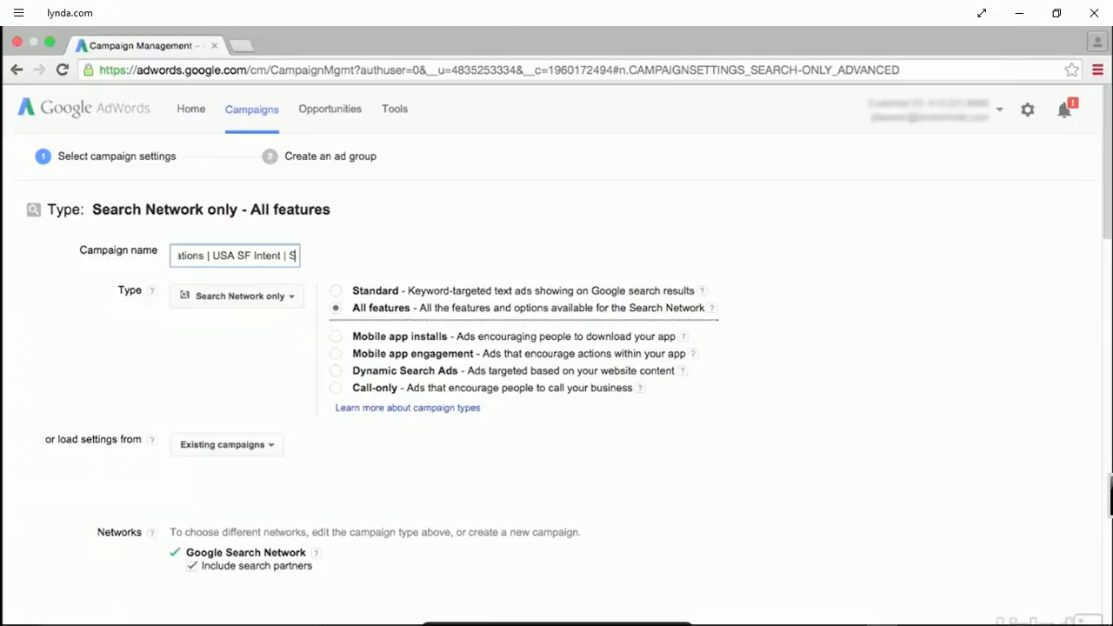
pyautogui.write('ummer Siscount |')
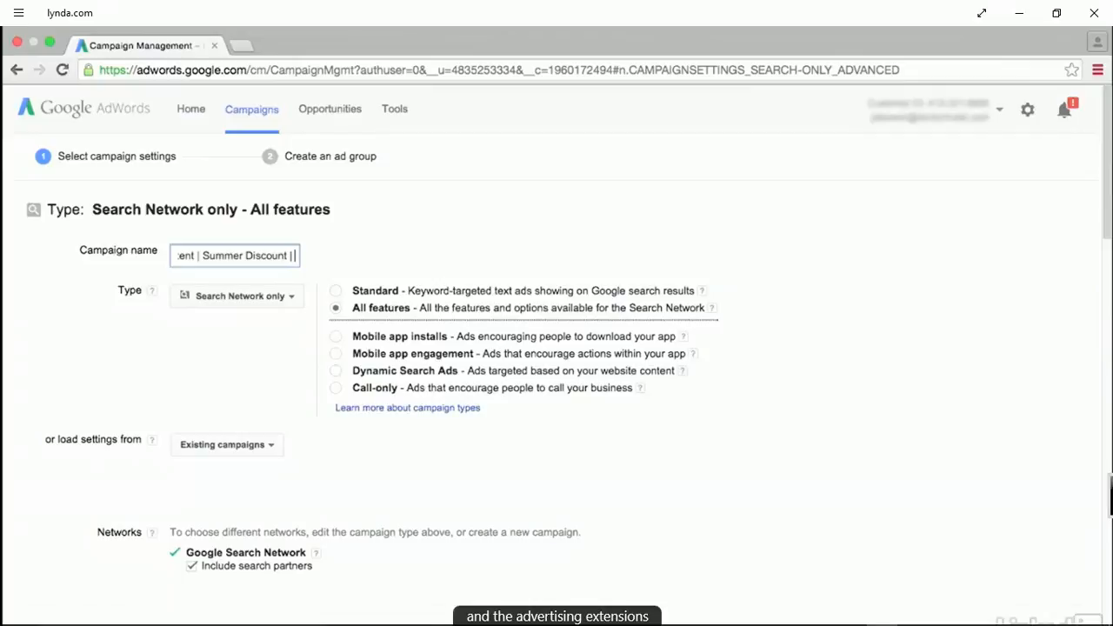
pyautogui.write('English')
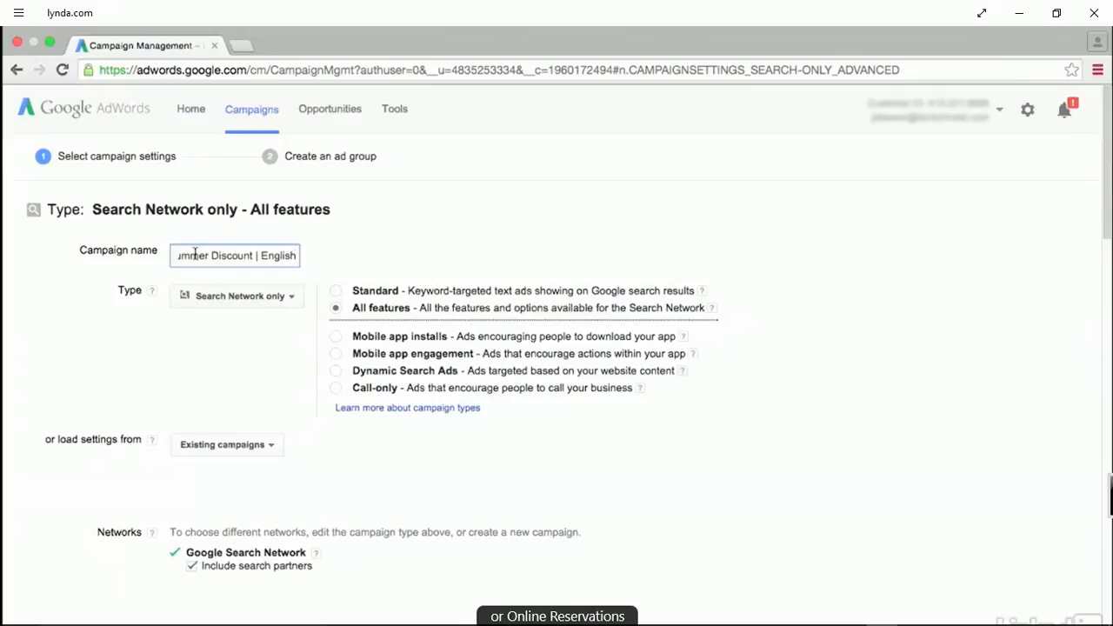
# Exclude search partners from the campaign's Google Search Network targeting.
pyautogui.scroll(-5, 195, 260)
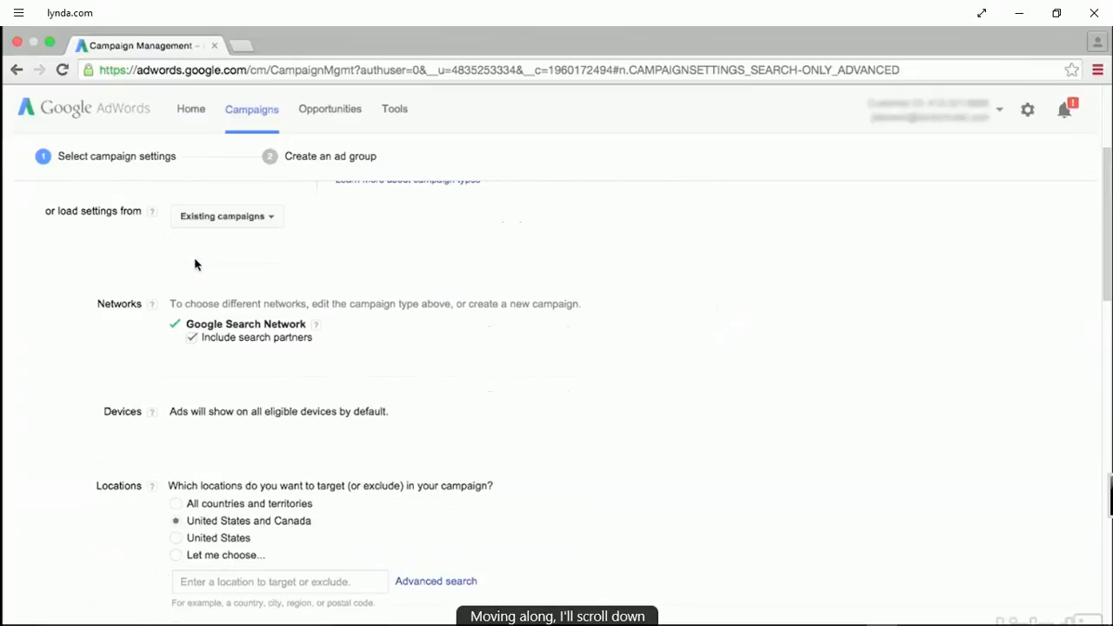
pyautogui.scroll(-1, 195, 261)
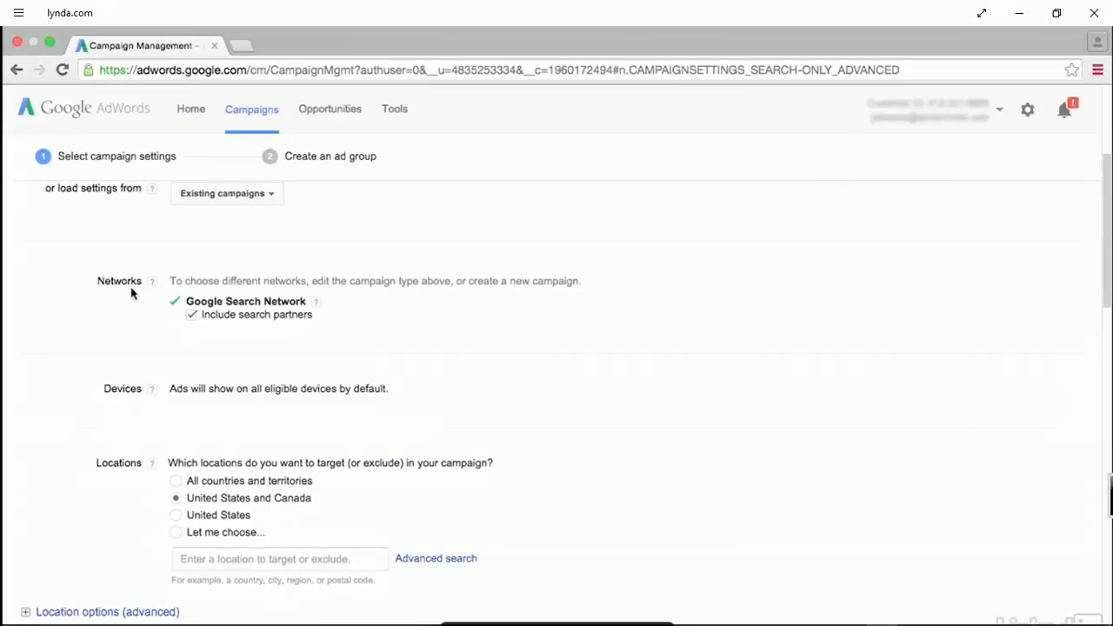
pyautogui.click(189, 318)
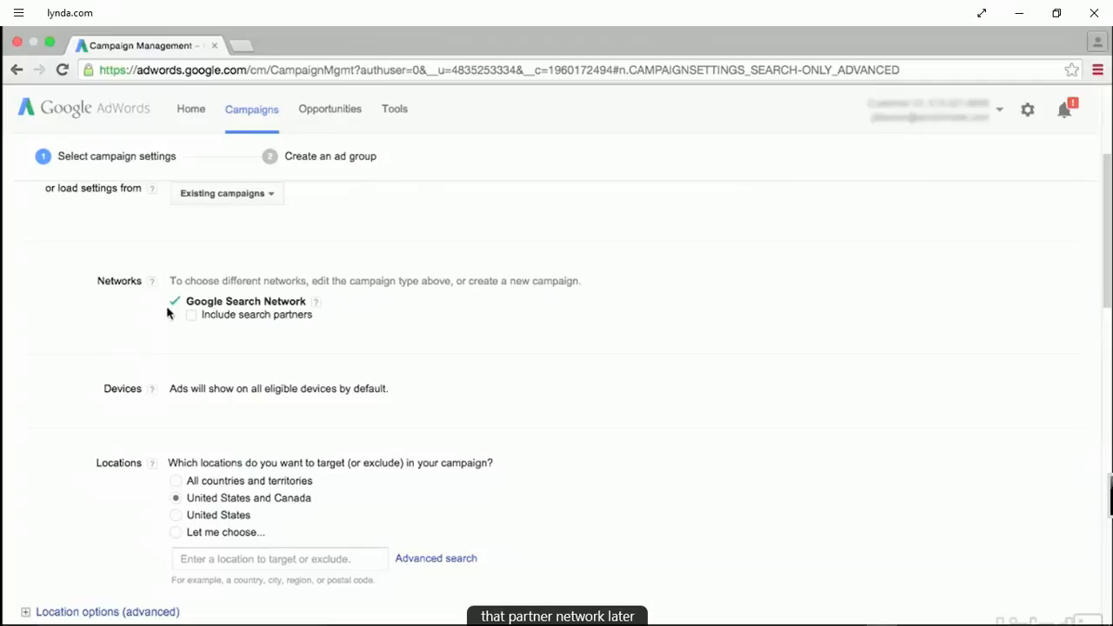
# Set the campaign's location targeting to "Let me choose..." so that individual locations can be entered.
pyautogui.scroll(-1, 168, 313)
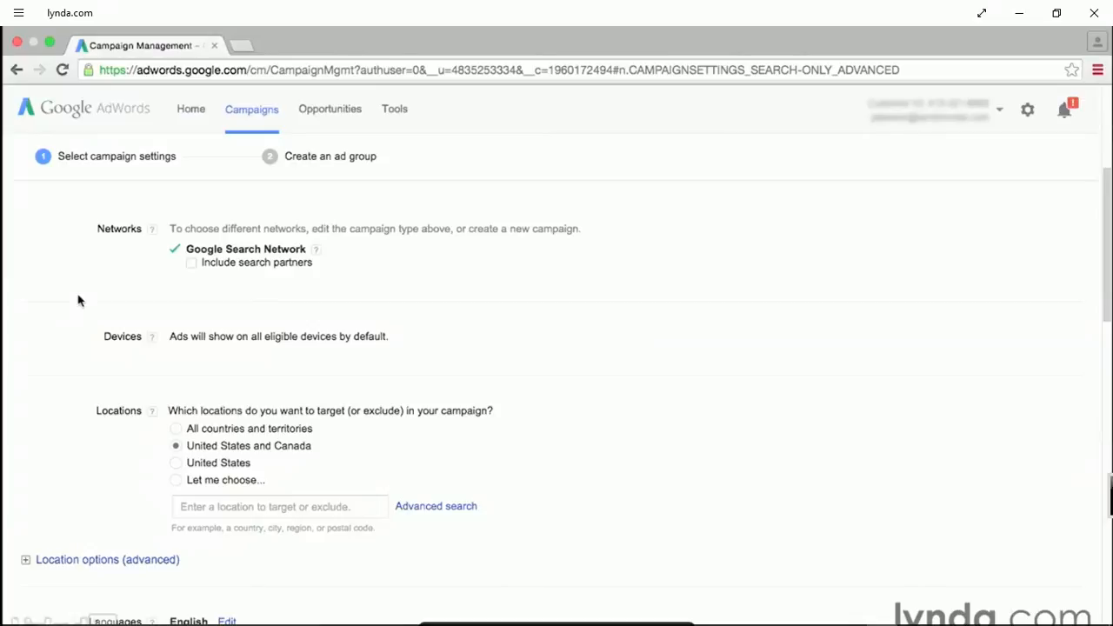
pyautogui.scroll(-2, 78, 300)
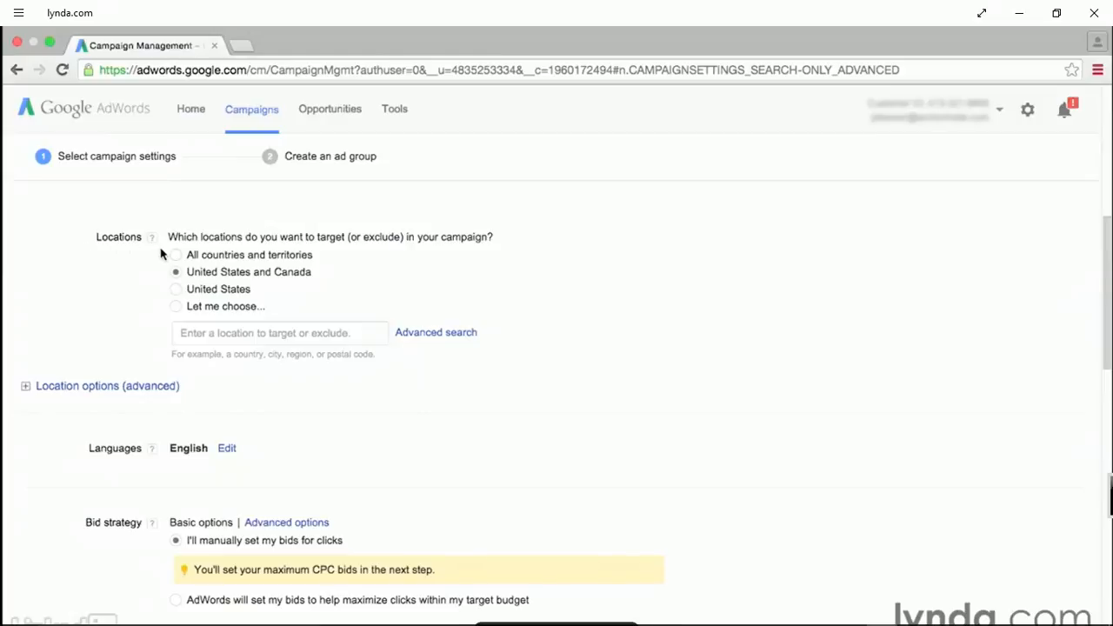
pyautogui.click(177, 290)
pyautogui.click(176, 306)
# Add the state of California, United States as a targeted location and remove it again.
pyautogui.click(199, 334)
pyautogui.write('califor')
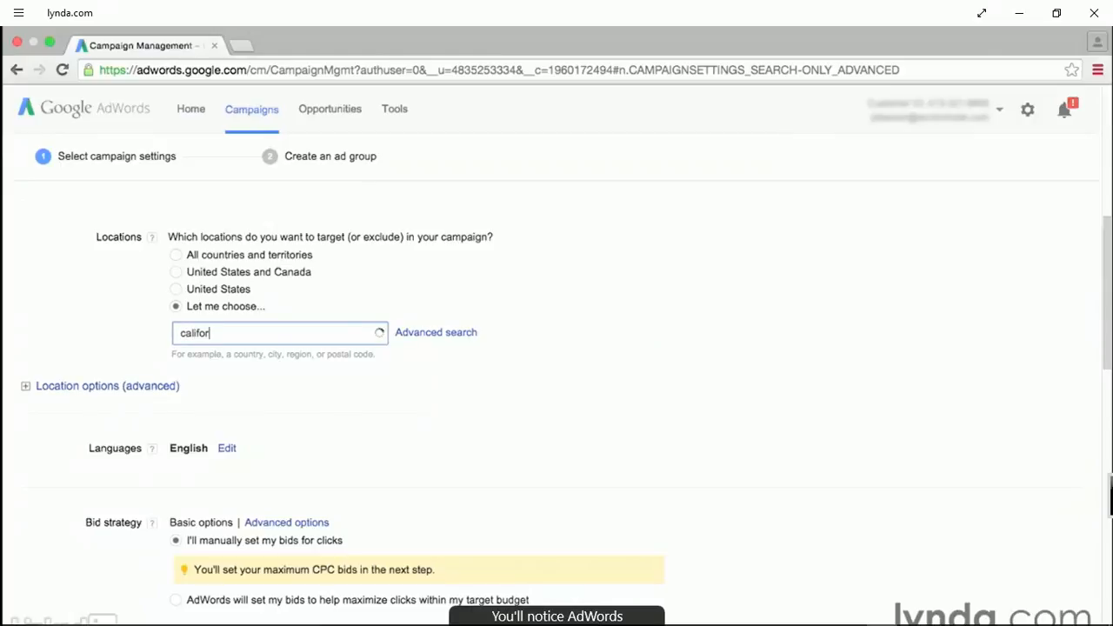
pyautogui.write('ni')
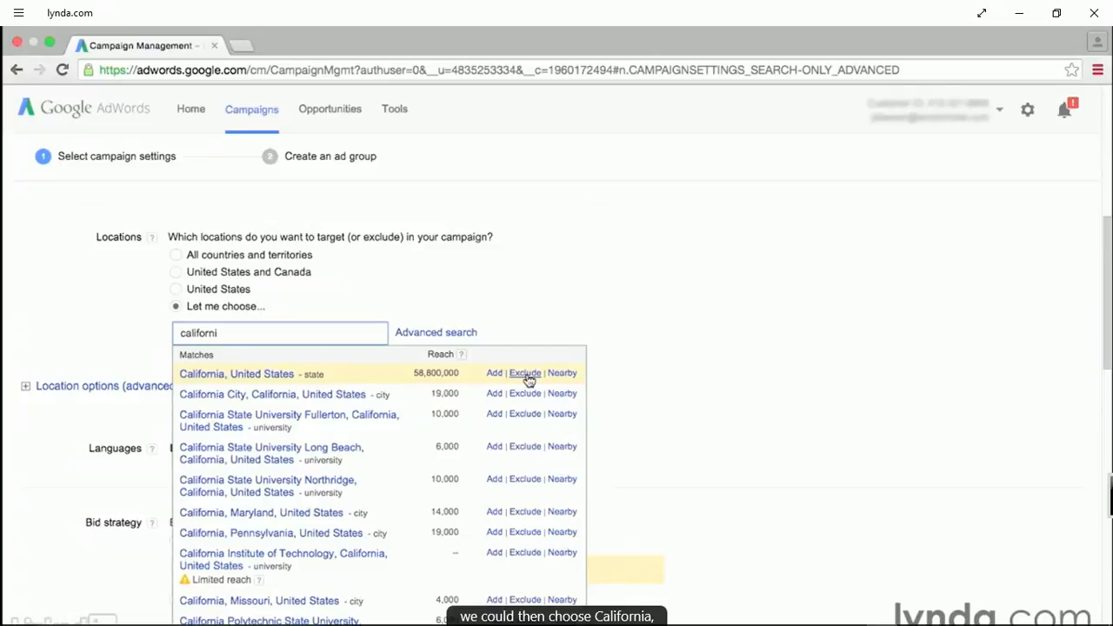
pyautogui.click(496, 374)
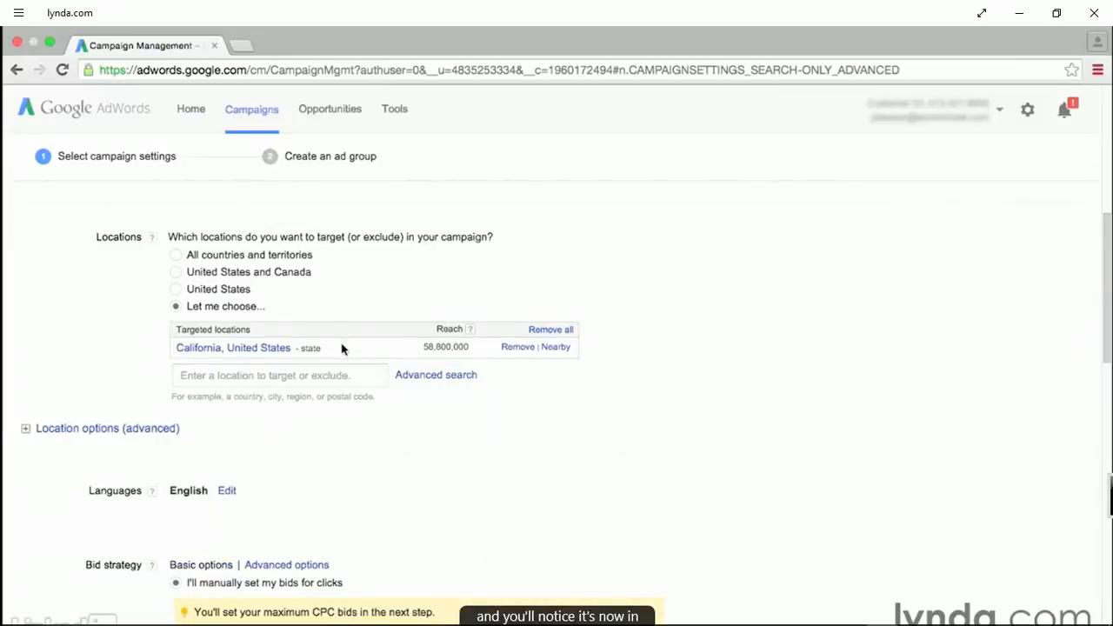
pyautogui.click(517, 348)
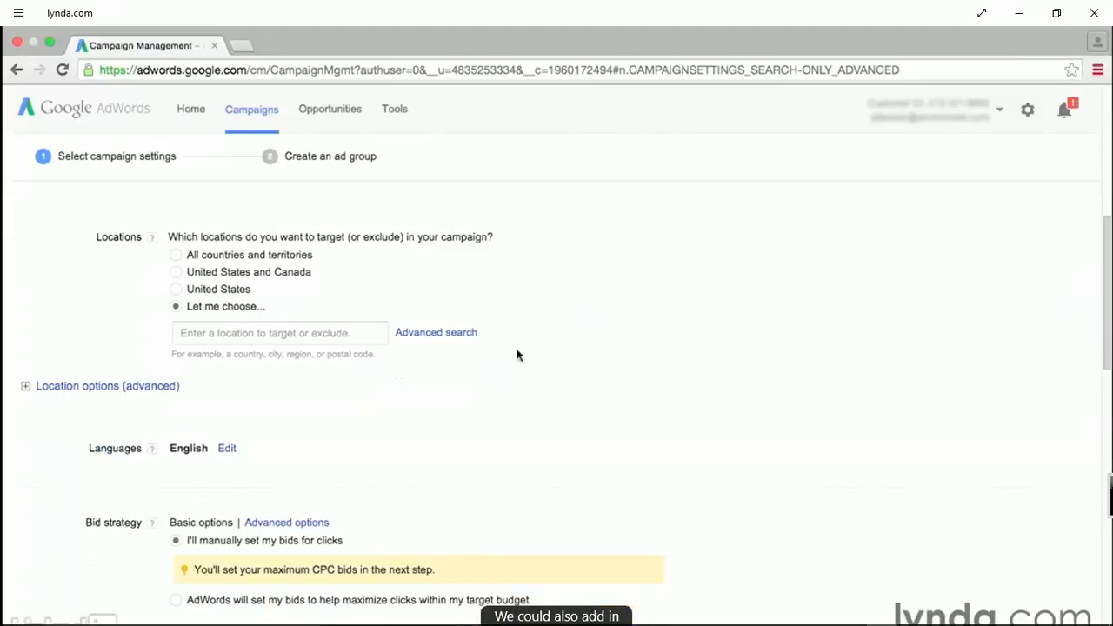
# Look up postal code 93101 among the targetable locations and clear the search.
pyautogui.click(338, 332)
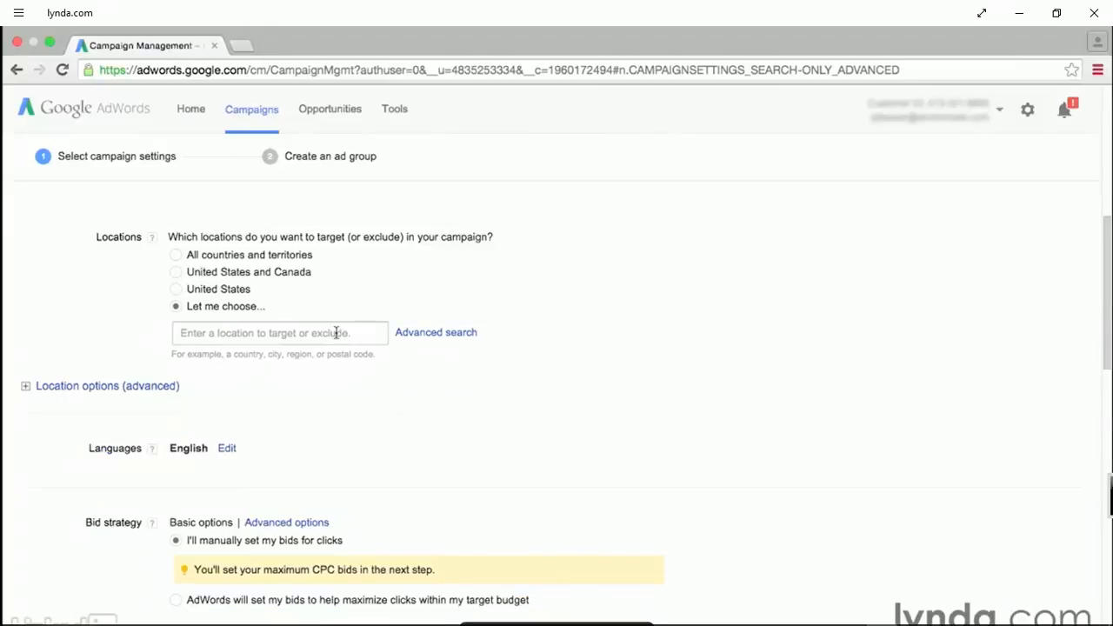
pyautogui.write('93101')
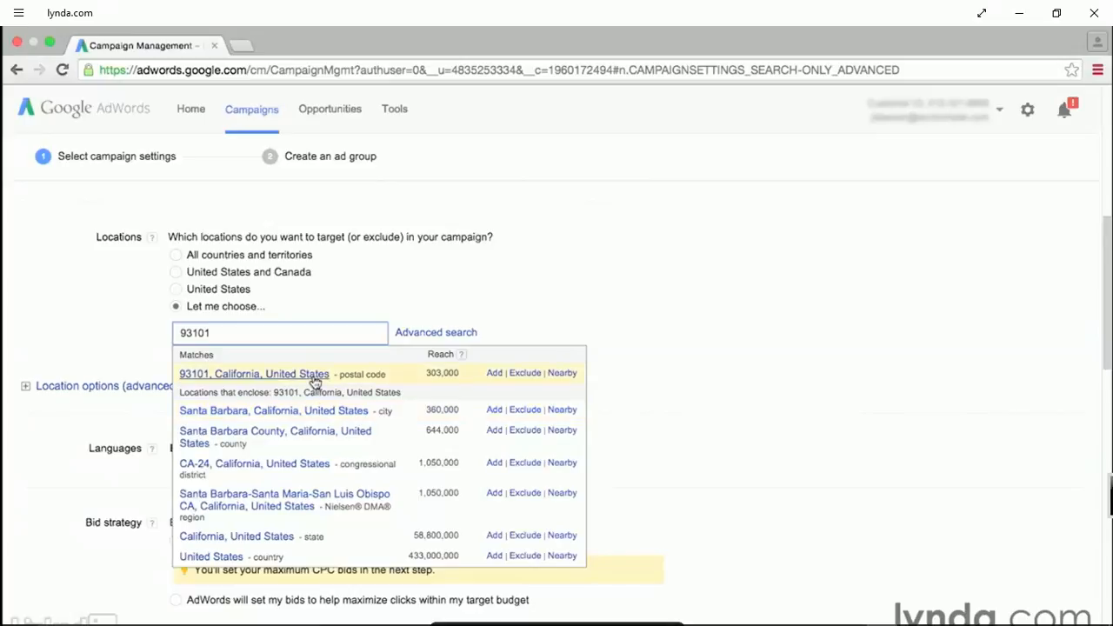
pyautogui.doubleClick(290, 335)
pyautogui.press('BackSpace')
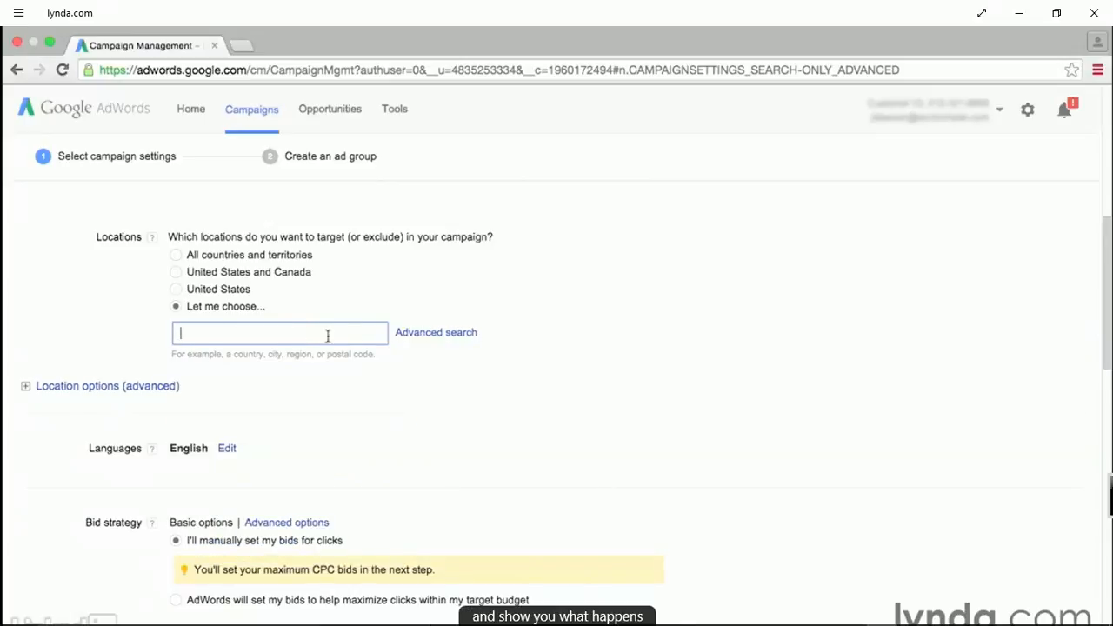
# Search for a radius target of 50 mi around Santa Barbara in the advanced location search.
pyautogui.click(452, 335)
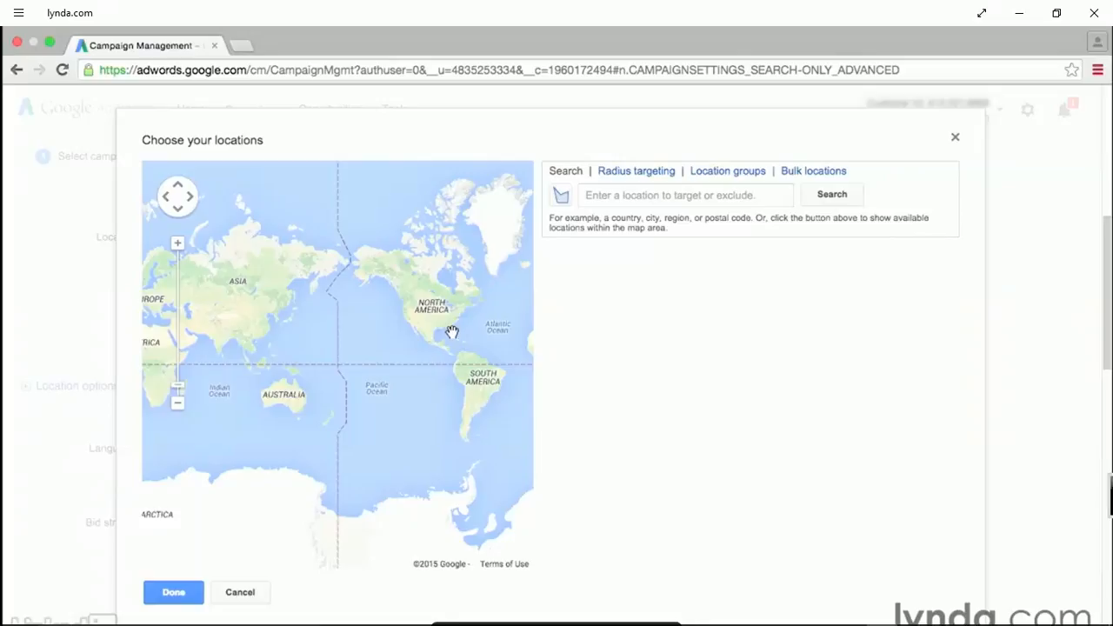
pyautogui.click(616, 173)
pyautogui.click(618, 197)
pyautogui.write('santa barbara')
pyautogui.click(818, 195)
pyautogui.doubleClick(818, 195)
pyautogui.write('50')
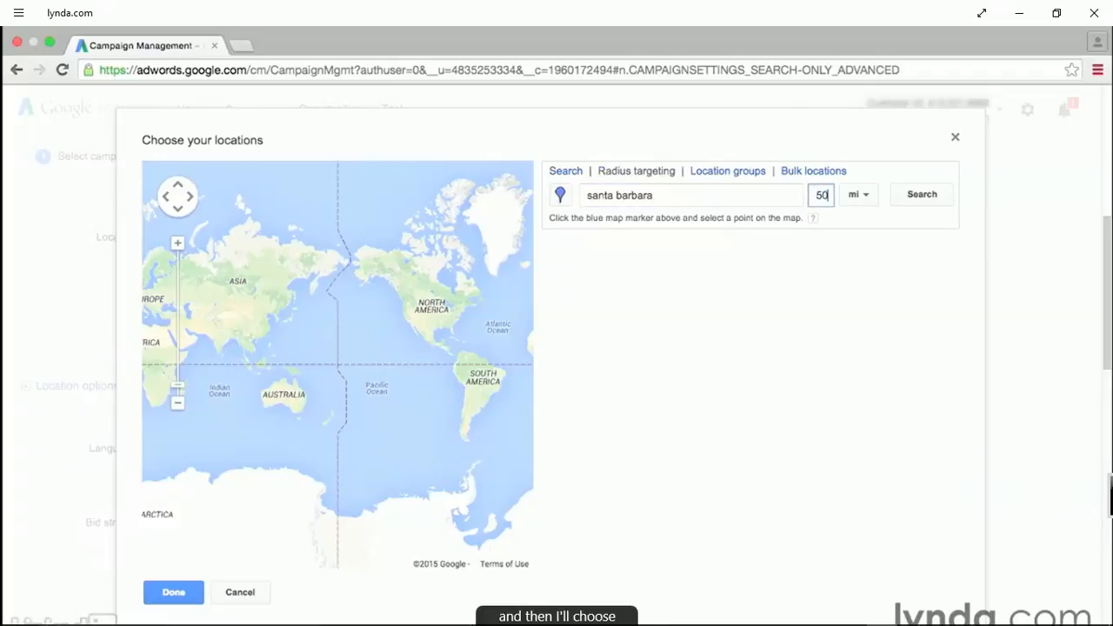
pyautogui.click(904, 194)
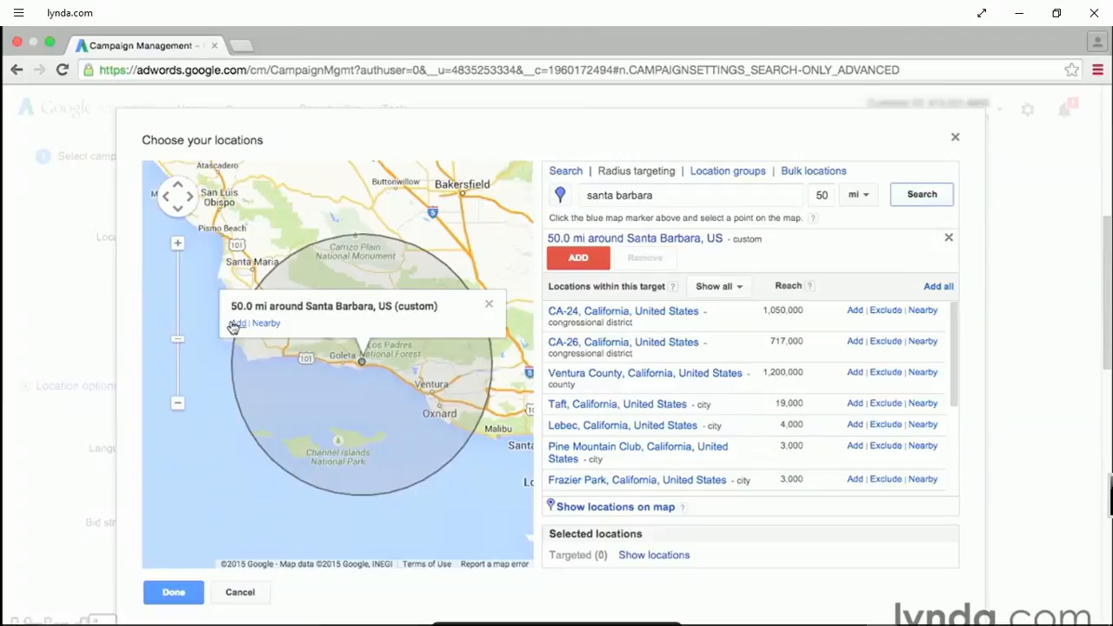
# Add a places-of-interest location group targeting Airports within Los Angeles, California, United States.
pyautogui.click(711, 171)
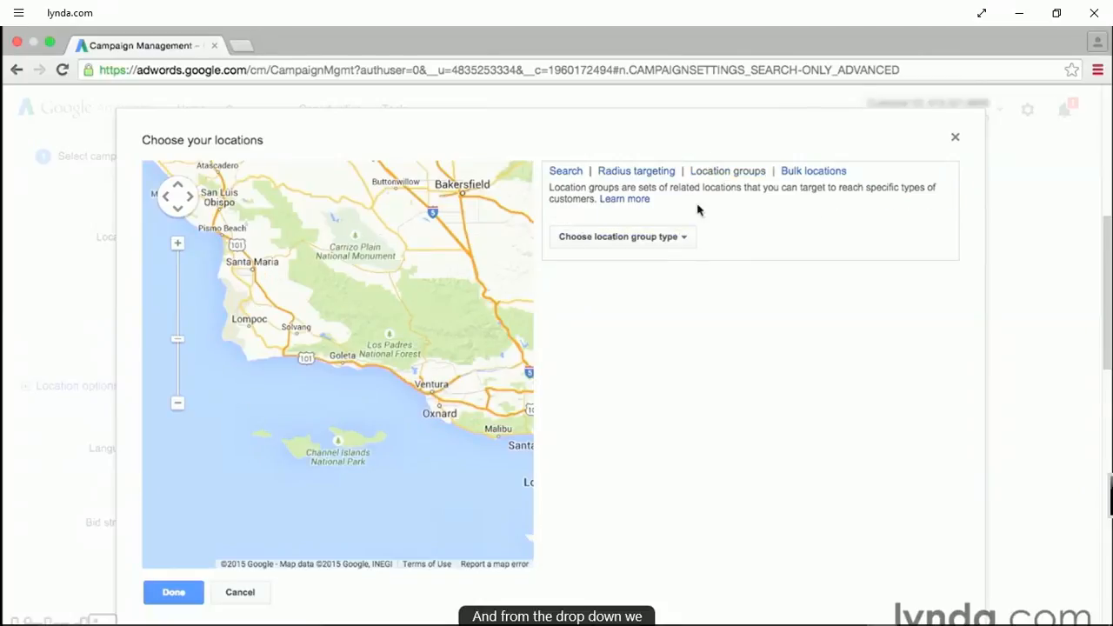
pyautogui.click(686, 236)
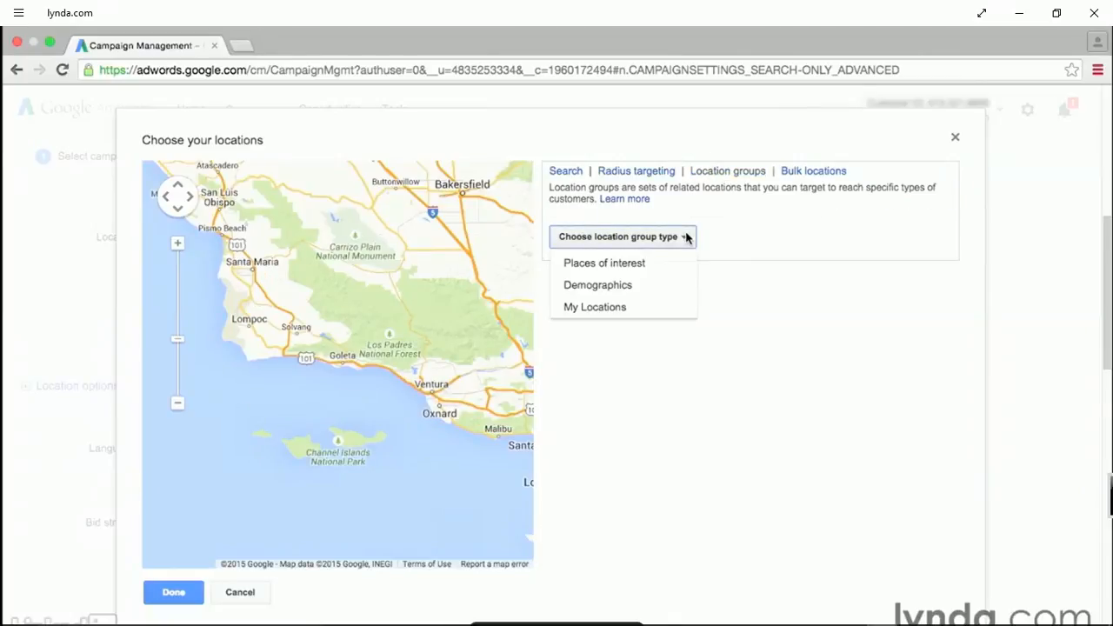
pyautogui.click(659, 264)
pyautogui.click(705, 240)
pyautogui.write('los angeles')
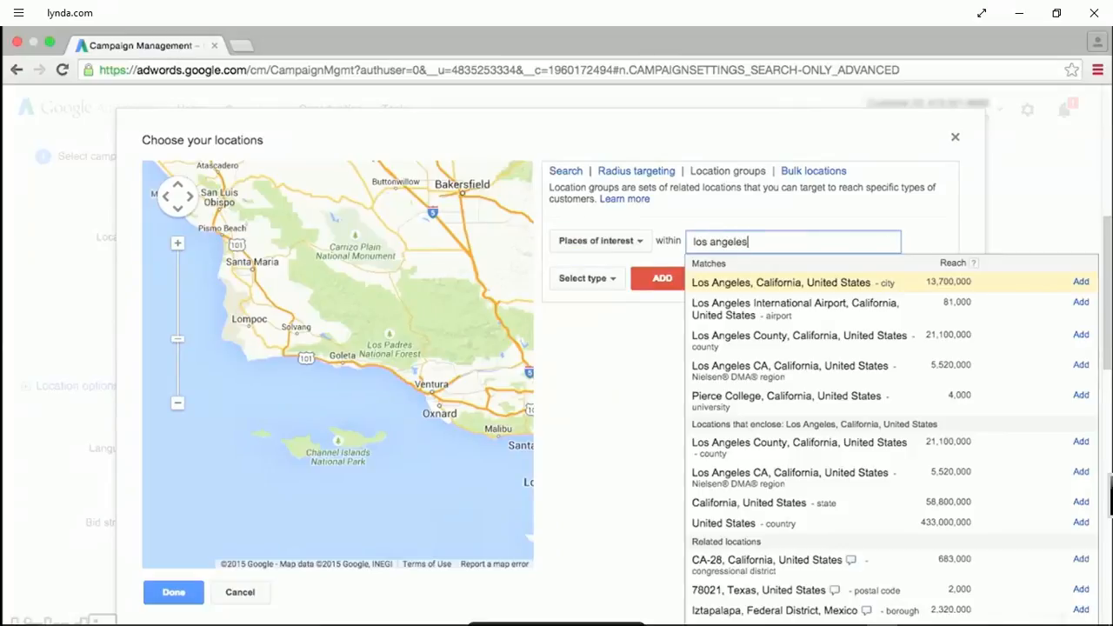
pyautogui.click(711, 287)
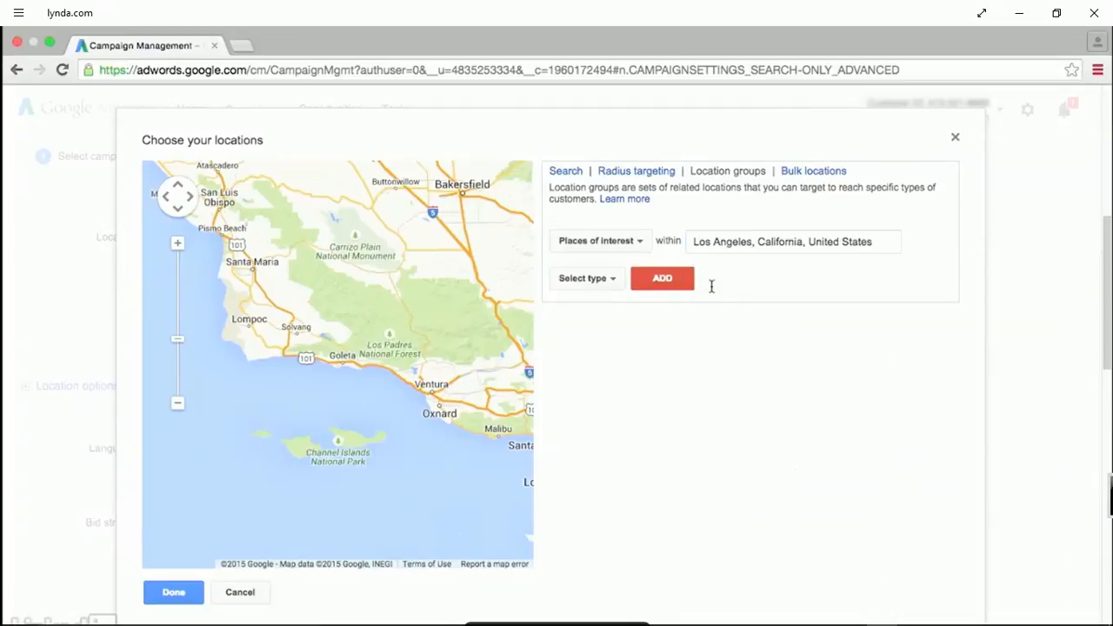
pyautogui.click(609, 278)
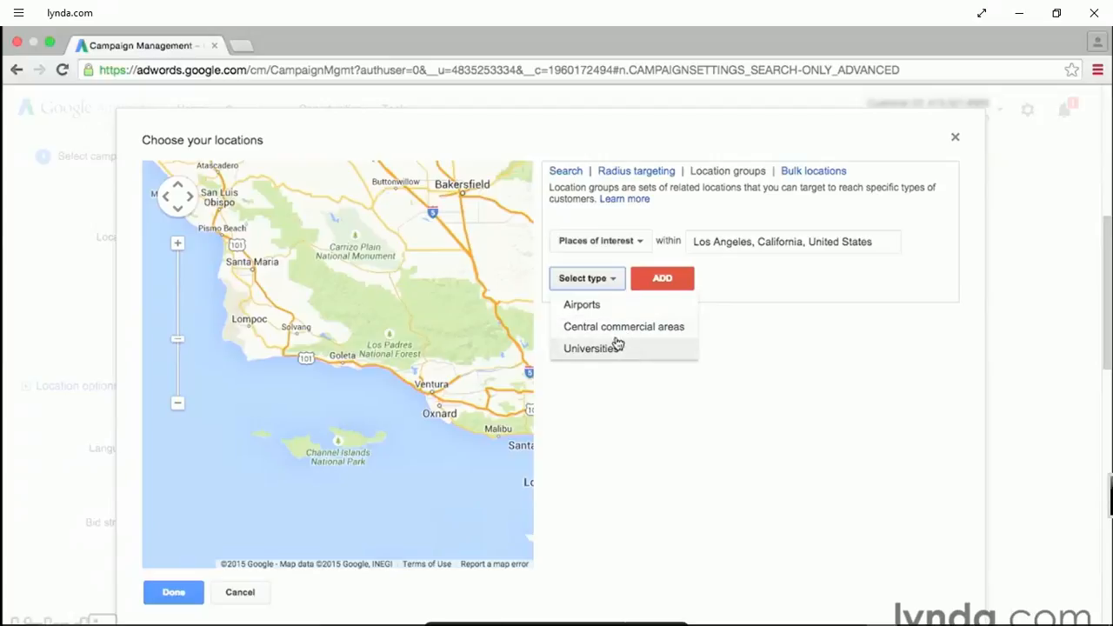
pyautogui.click(587, 309)
pyautogui.click(640, 281)
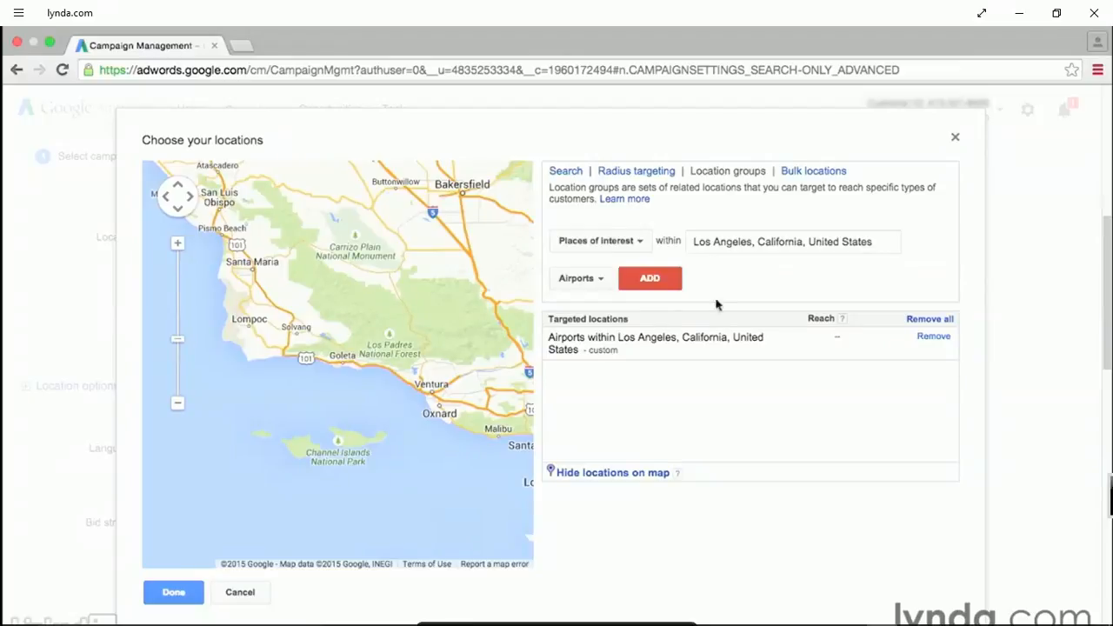
# Close the location chooser, remove the Airports within Los Angeles target, and target the United States instead.
pyautogui.click(954, 141)
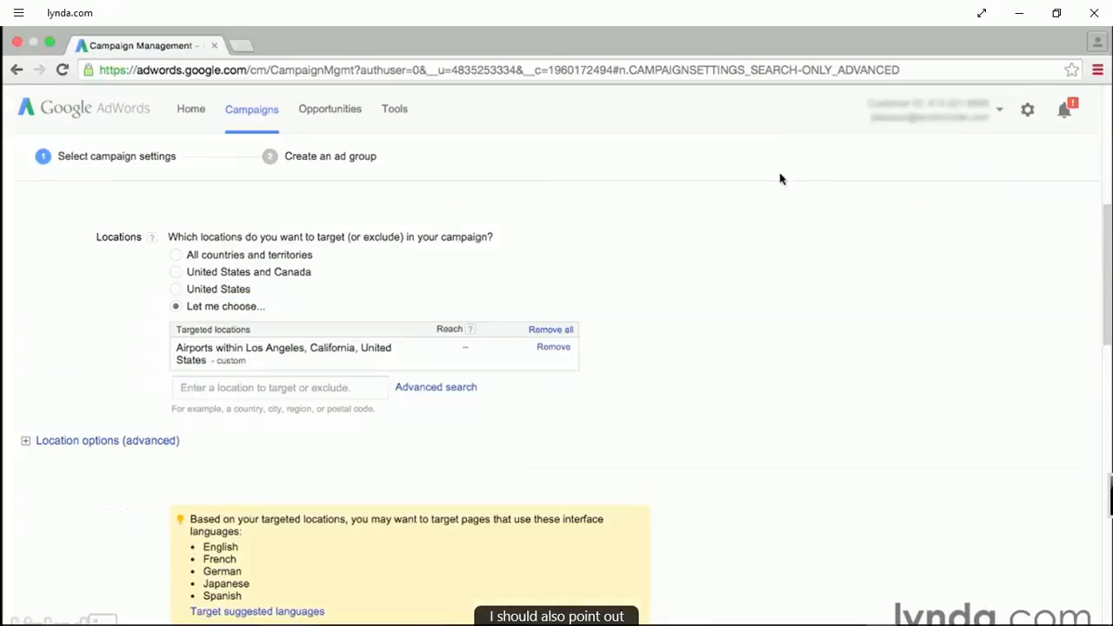
pyautogui.click(550, 349)
pyautogui.click(176, 289)
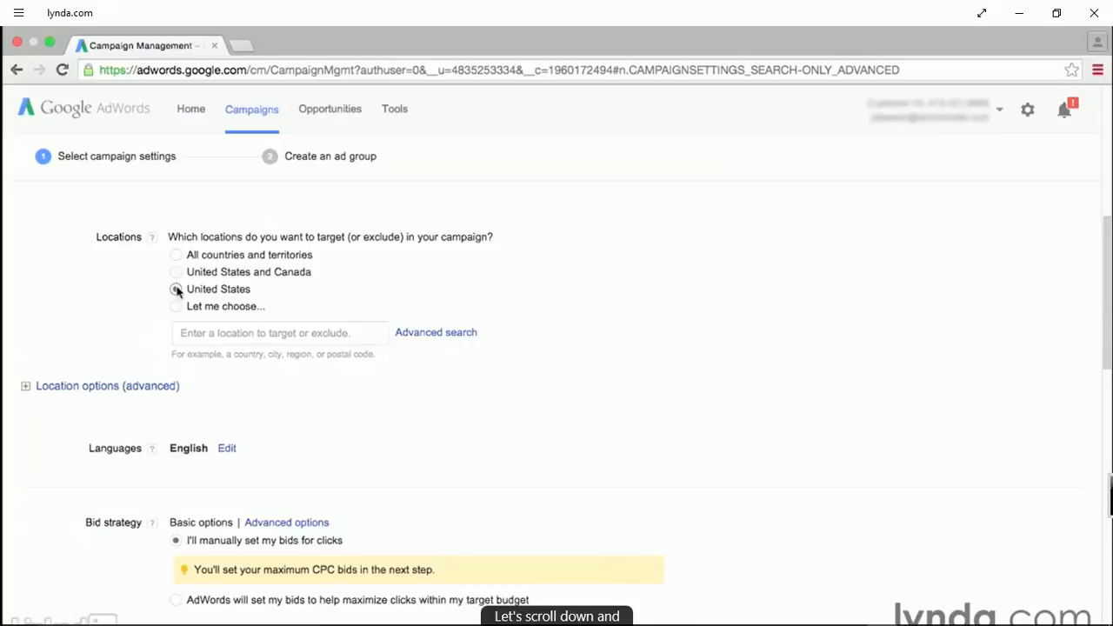
# Expand the advanced location options and review the target and exclude choices.
pyautogui.scroll(-1, 174, 290)
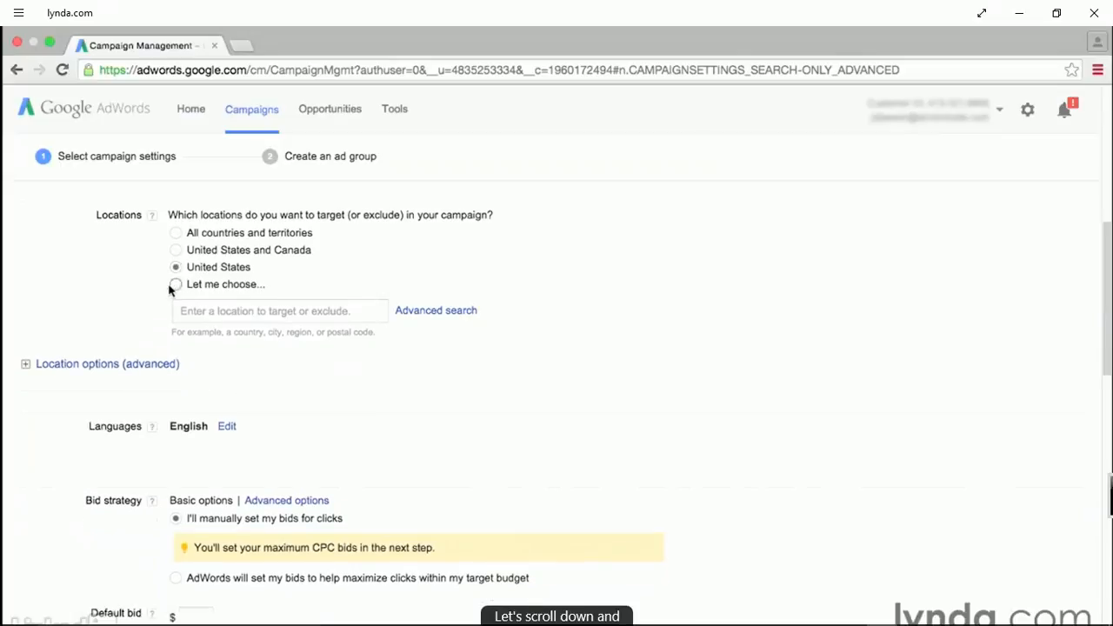
pyautogui.click(26, 365)
pyautogui.scroll(-1, 27, 370)
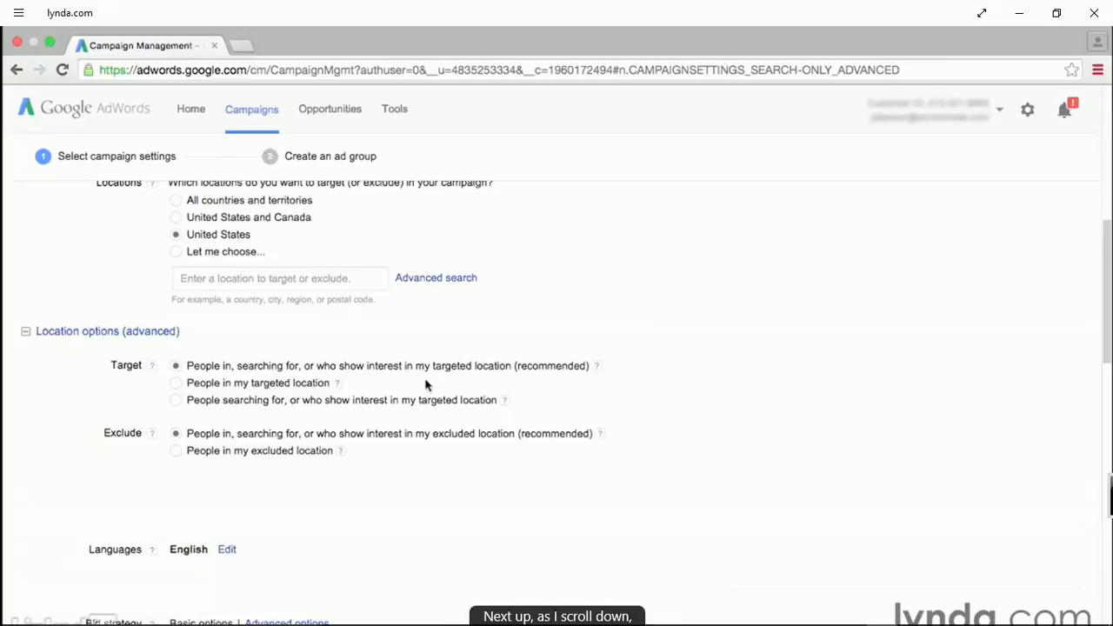
# Open the campaign's language selection for editing, then review the bid strategy, default bid and budget settings.
pyautogui.scroll(-3, 430, 374)
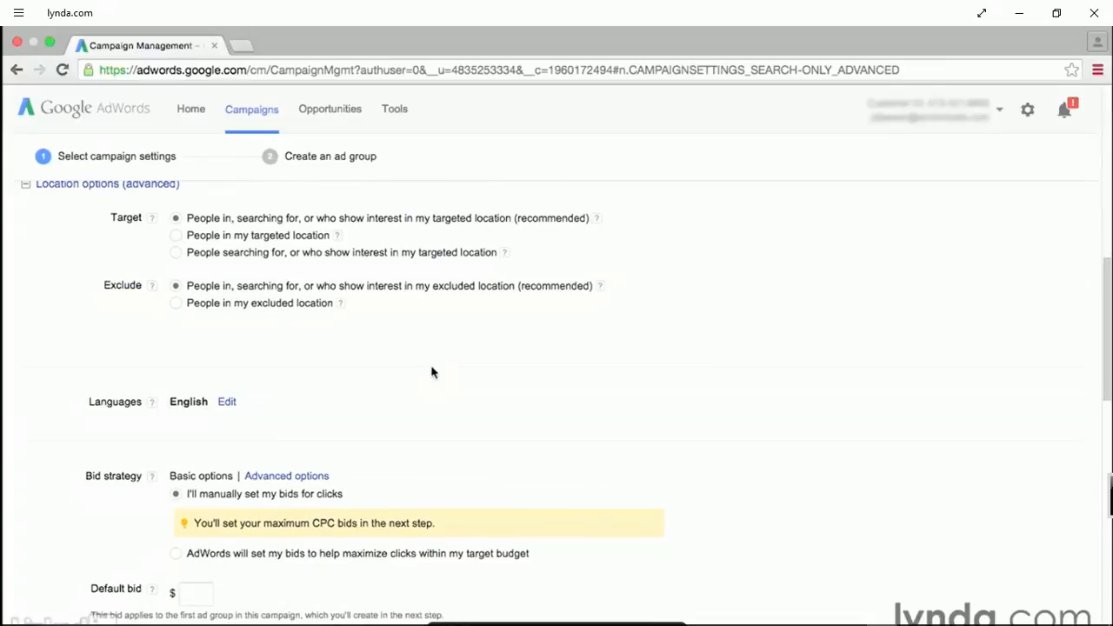
pyautogui.click(227, 402)
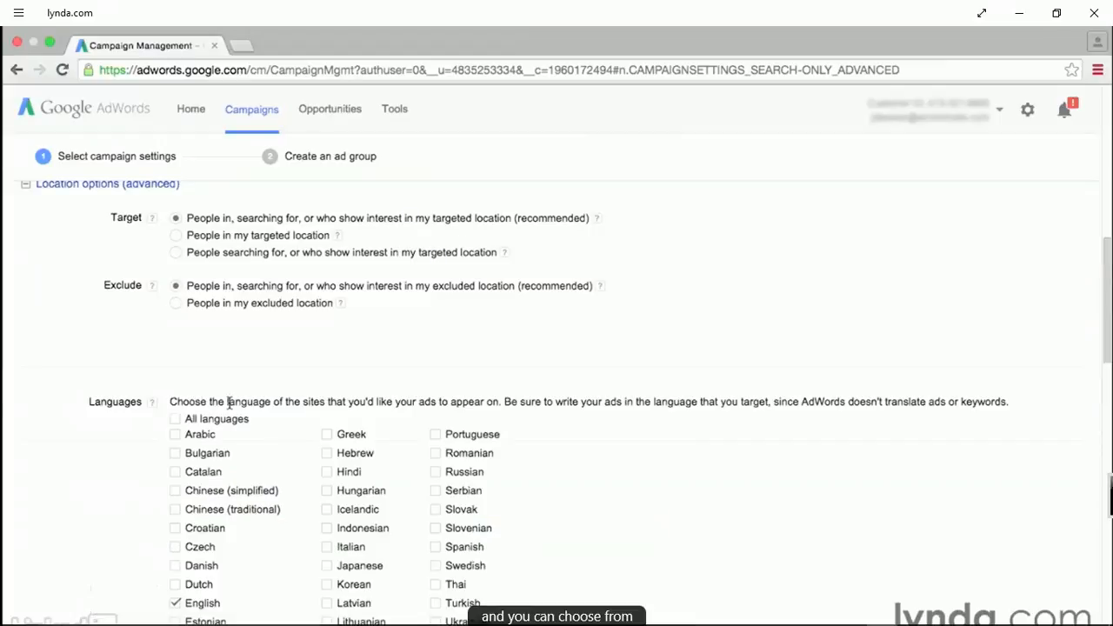
pyautogui.scroll(-2, 230, 407)
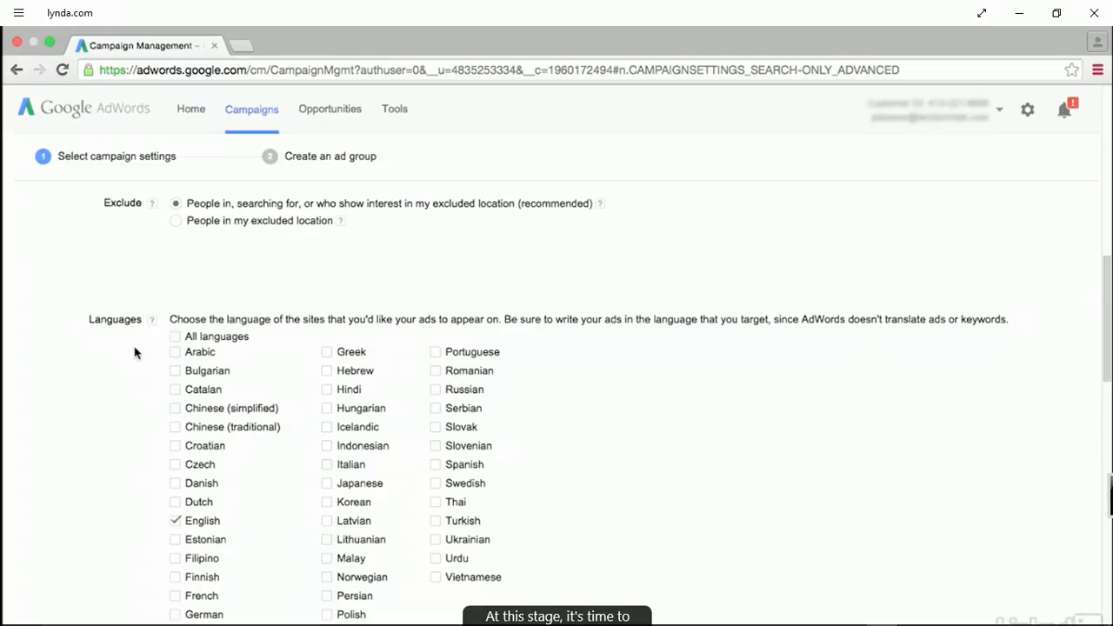
pyautogui.scroll(-5, 134, 352)
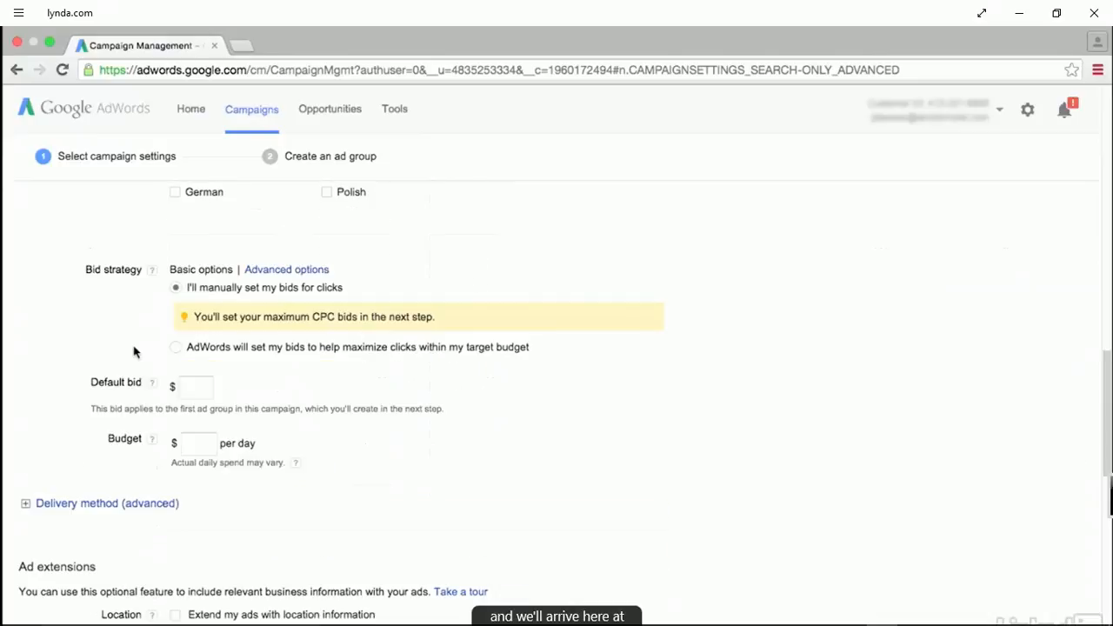
pyautogui.scroll(-1, 129, 352)
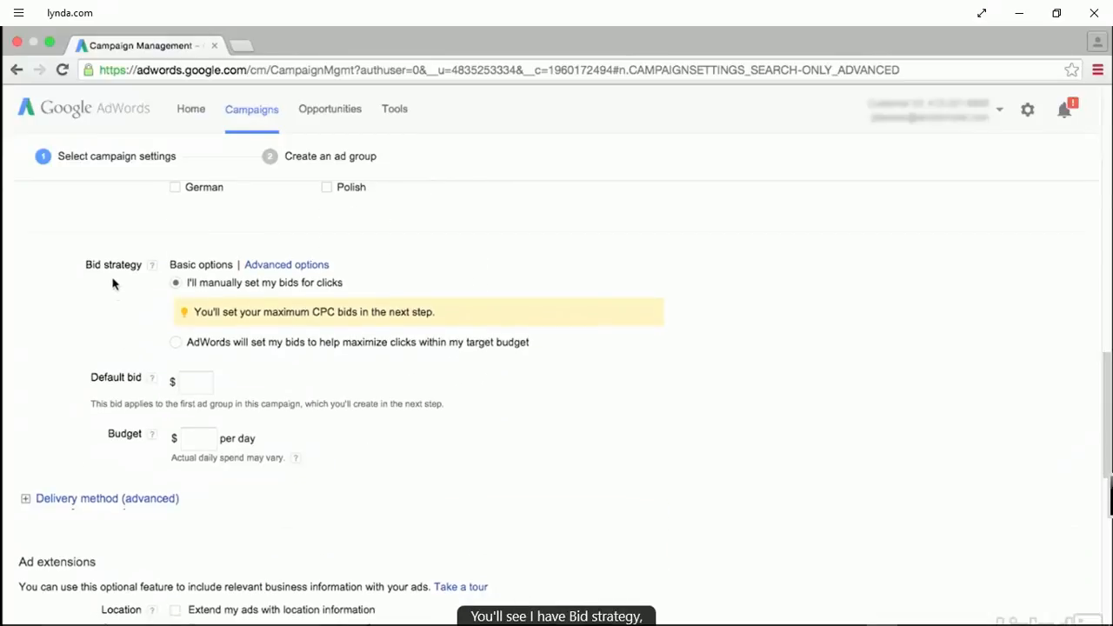